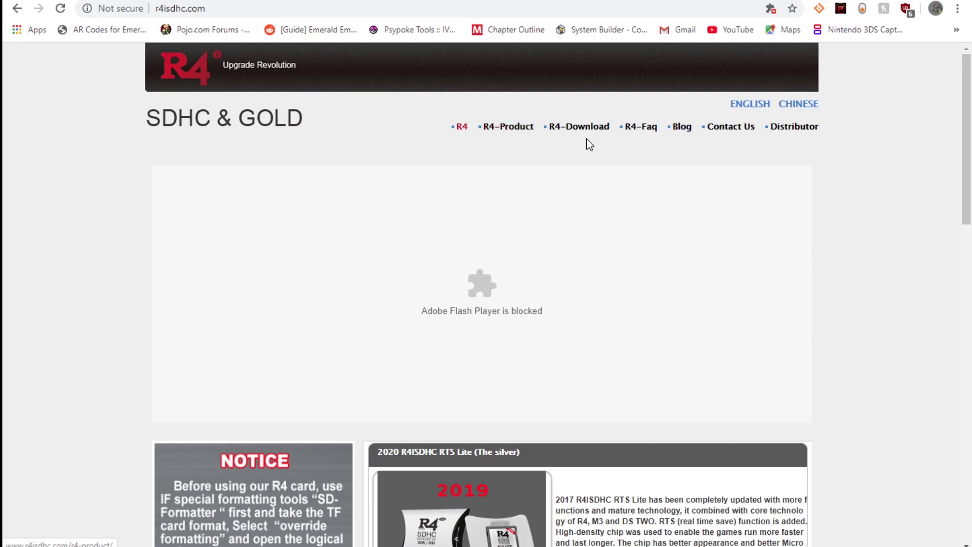
# Step: Download the English kernel for the R4 SDHC Gold Pro card from the site's R4-Download page
pyautogui.click(591, 130)
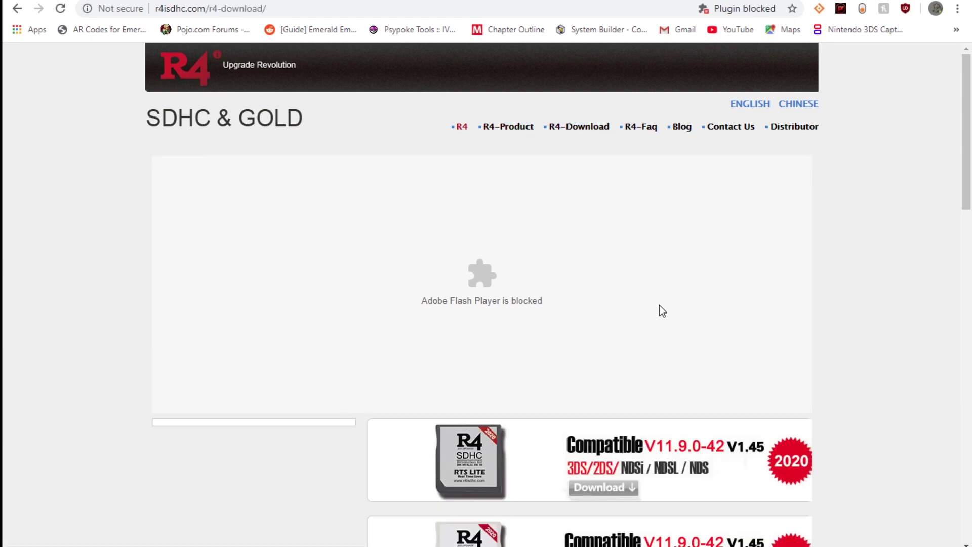
pyautogui.scroll(-7, 660, 310)
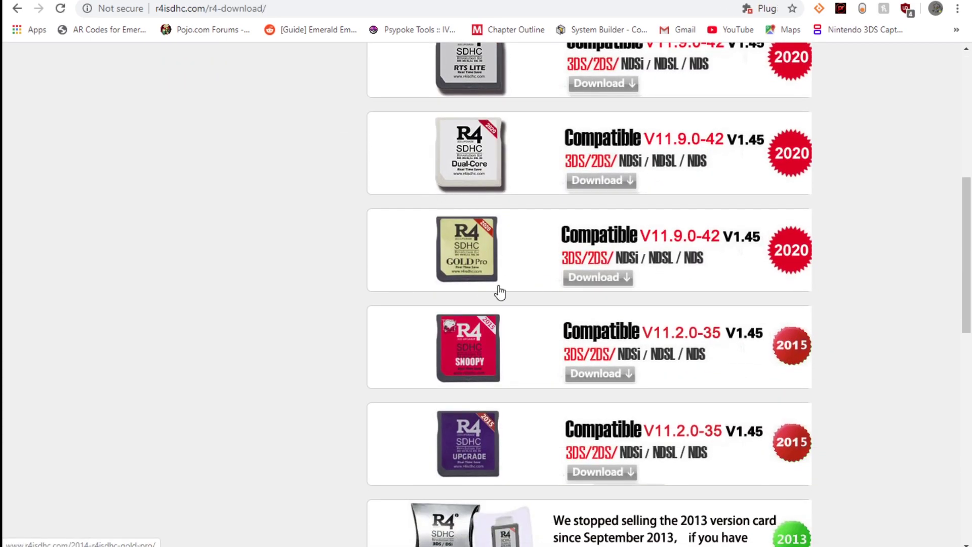
pyautogui.click(783, 252)
pyautogui.scroll(-5, 784, 251)
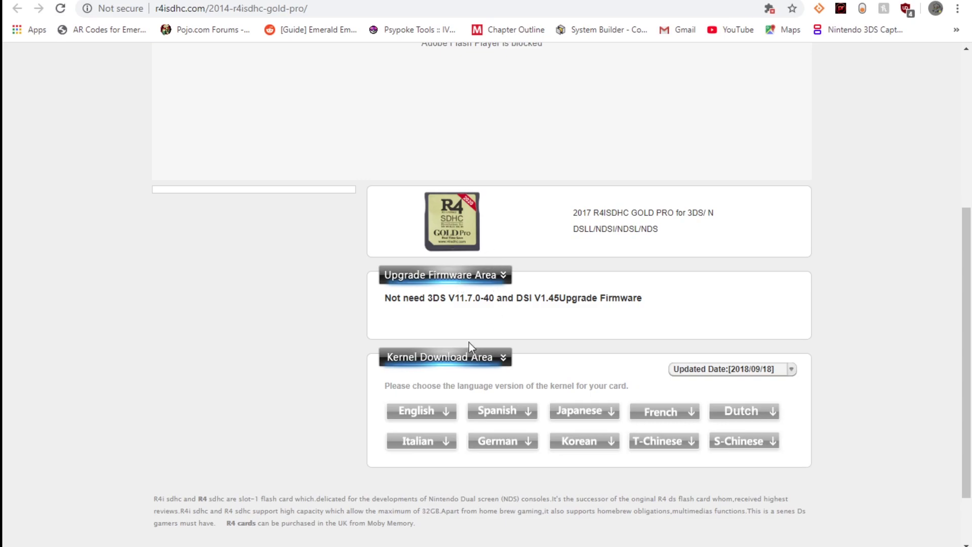
pyautogui.click(424, 413)
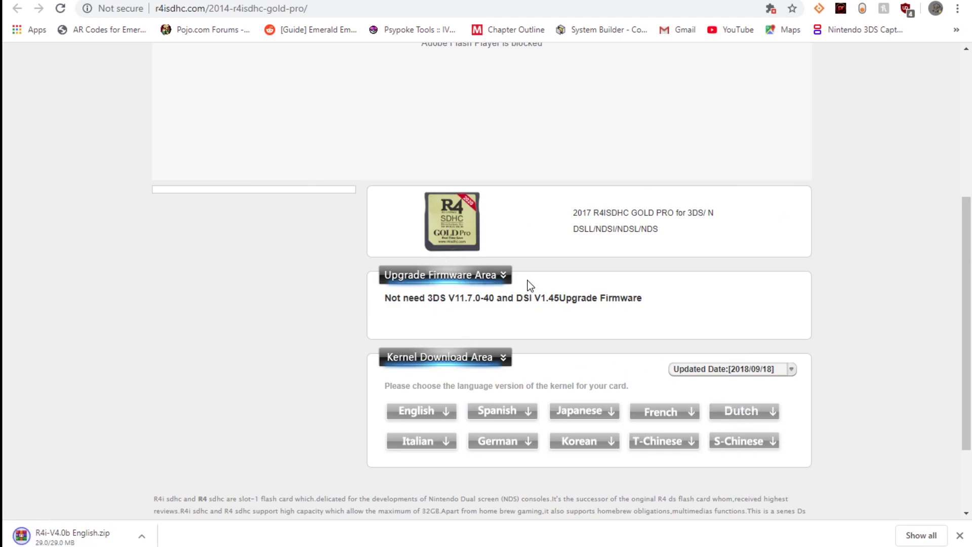
# Step: Locate the downloaded R4i-V4.0b English archive and place it on the desktop above the Gbabackuptool archive
pyautogui.scroll(4, 523, 282)
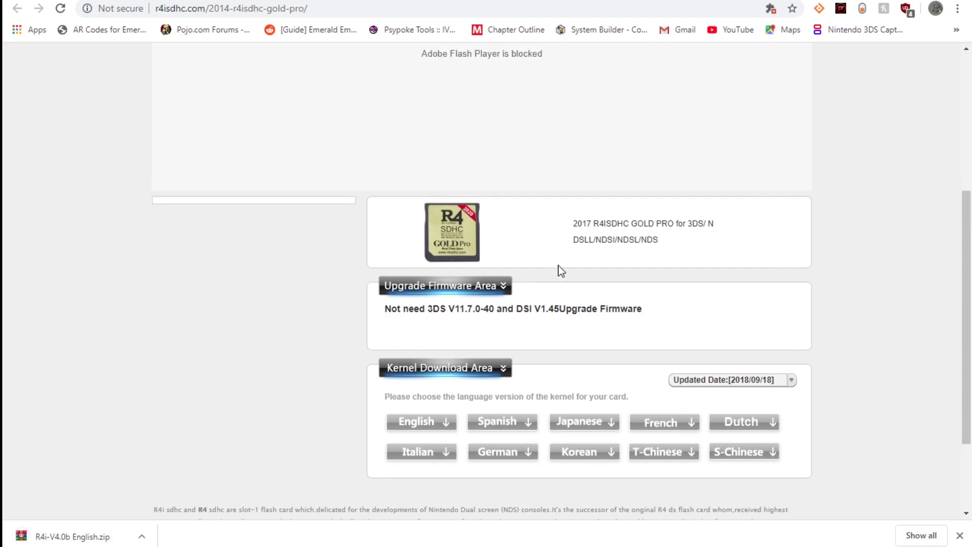
pyautogui.scroll(1, 898, 130)
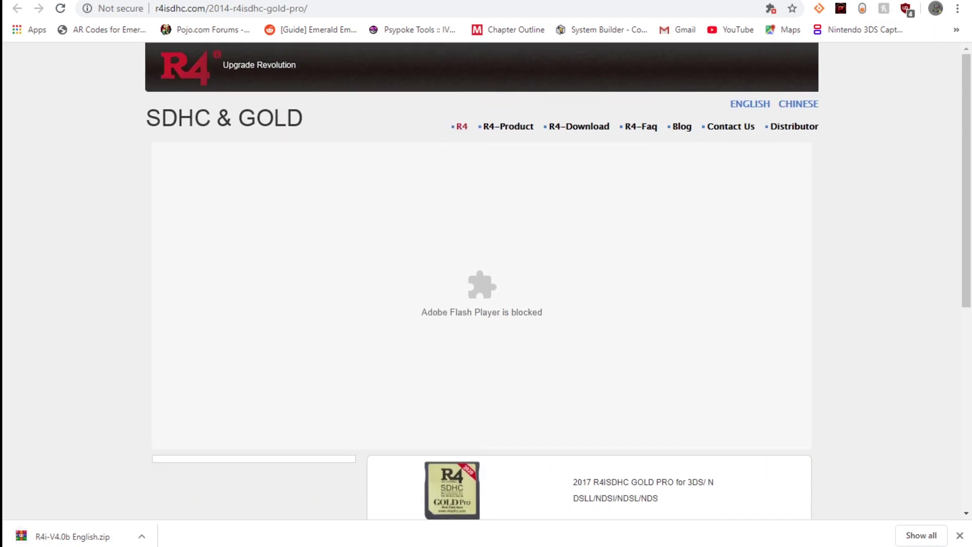
pyautogui.click(141, 536)
pyautogui.click(203, 489)
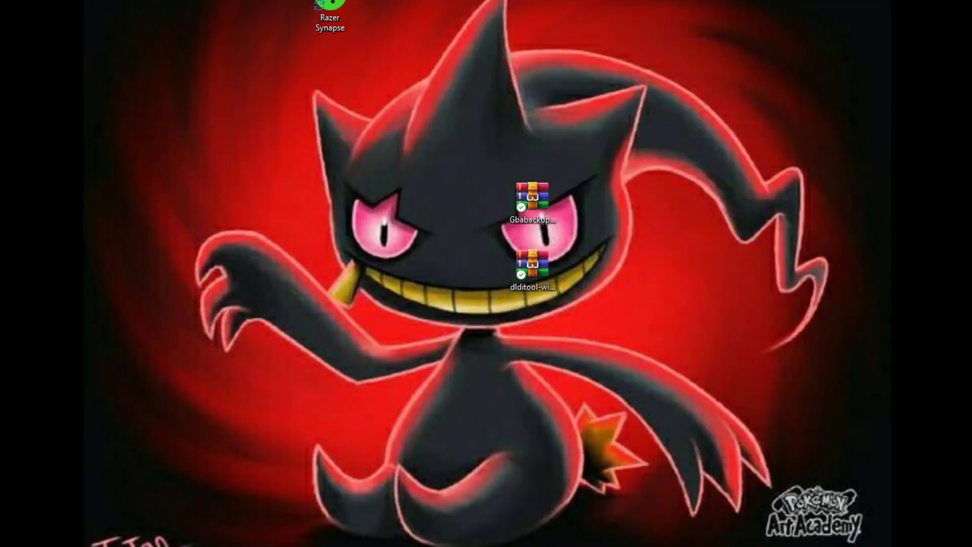
pyautogui.moveTo(668, 299); pyautogui.dragTo(446, 160)
pyautogui.moveTo(539, 113); pyautogui.dragTo(536, 132)
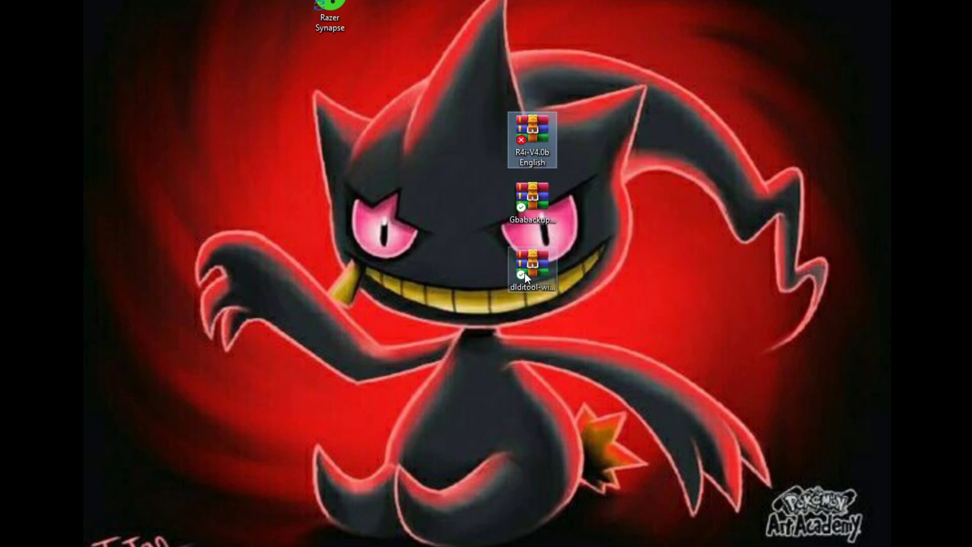
# Step: Delete the dlditool-win32-gui archive from the desktop
pyautogui.moveTo(525, 272); pyautogui.dragTo(641, 318)
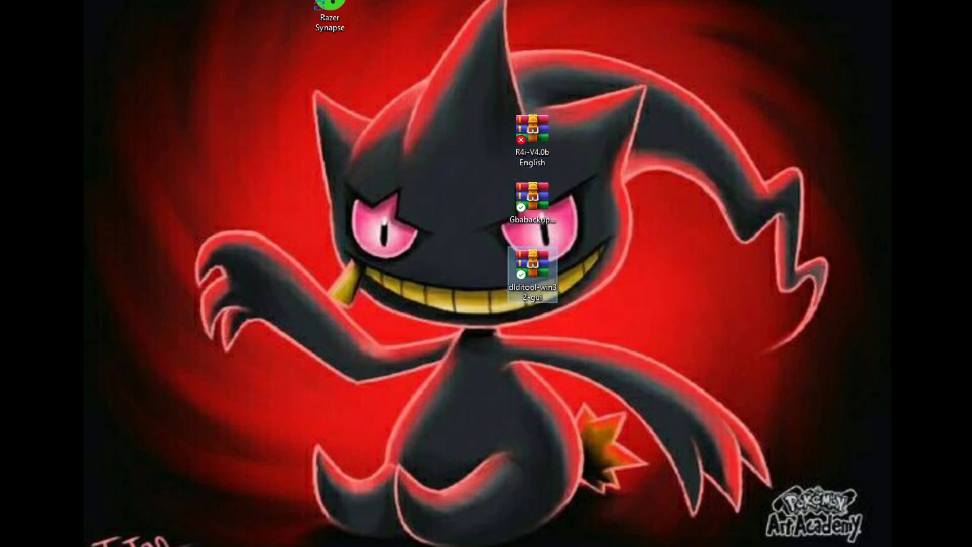
pyautogui.press('Delete')
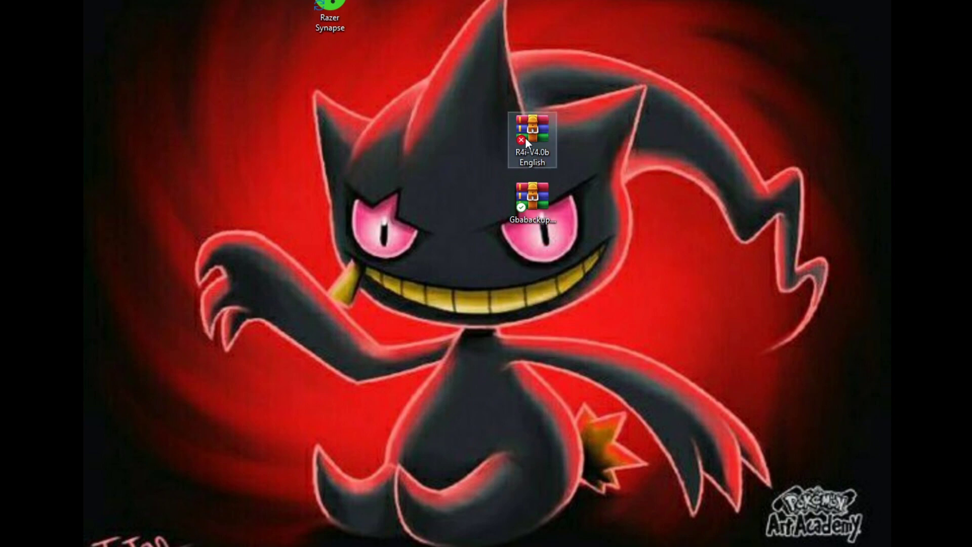
pyautogui.click(576, 202)
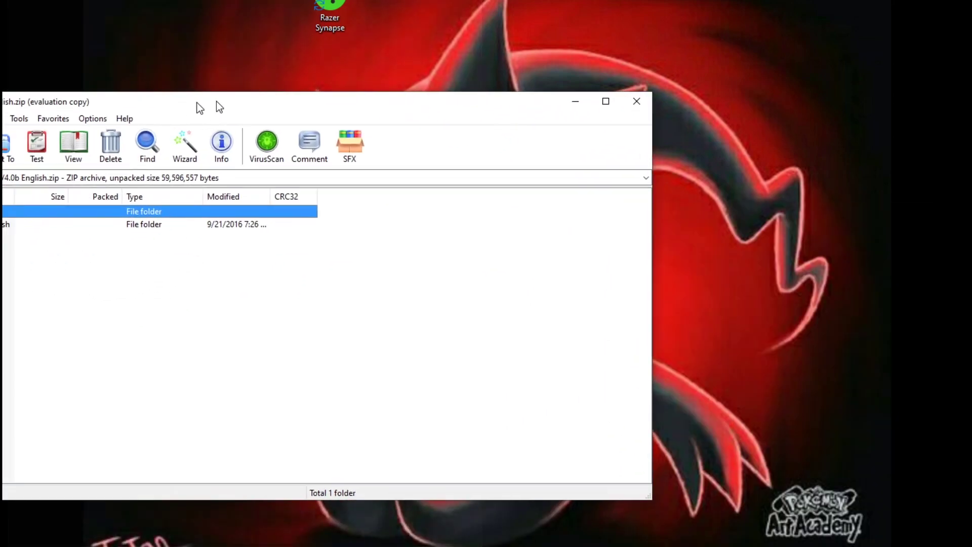
# Step: Open the R4i-V4.0b English folder in the archive and select moonmemo, moonshl2, R4iMenu and R4.dat
pyautogui.moveTo(217, 101); pyautogui.dragTo(392, 237)
pyautogui.doubleClick(185, 363)
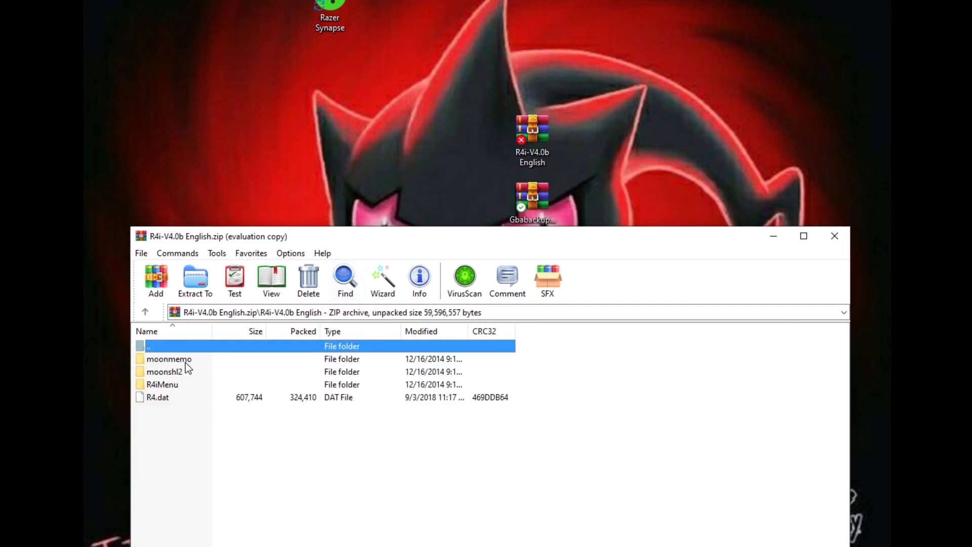
pyautogui.moveTo(186, 428); pyautogui.dragTo(186, 360)
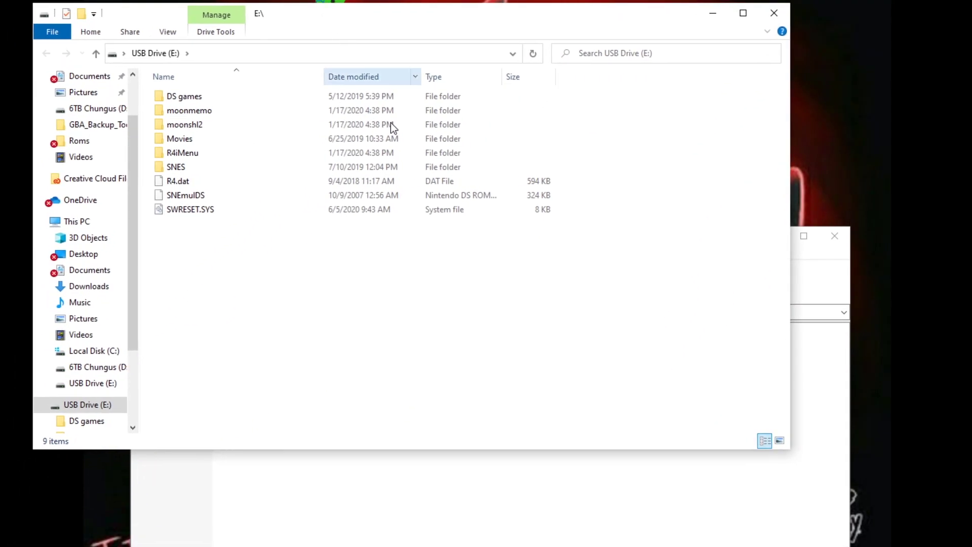
# Step: Compare the archive's kernel files with those on USB Drive (E:), inspect its R4iMenu folder, and close the archive
pyautogui.click(814, 271)
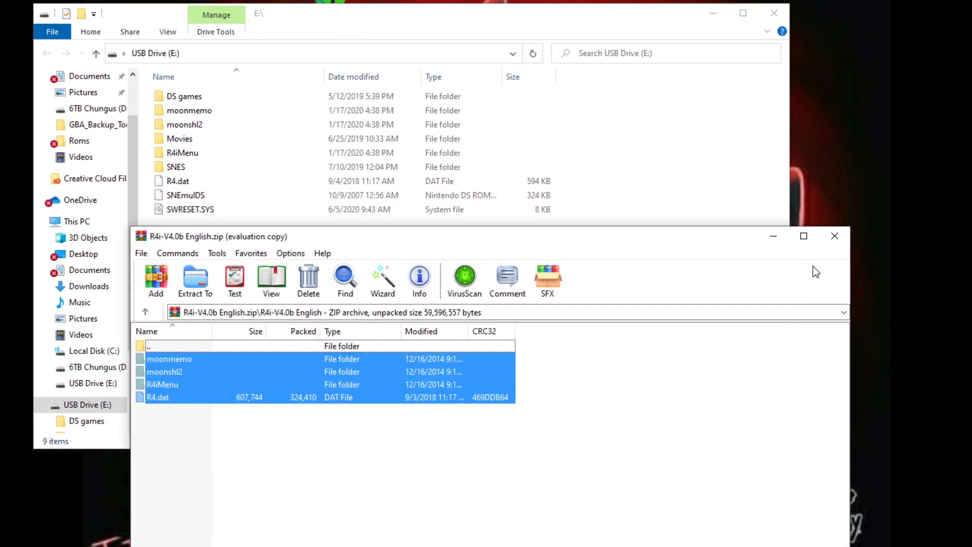
pyautogui.moveTo(320, 365); pyautogui.dragTo(195, 404)
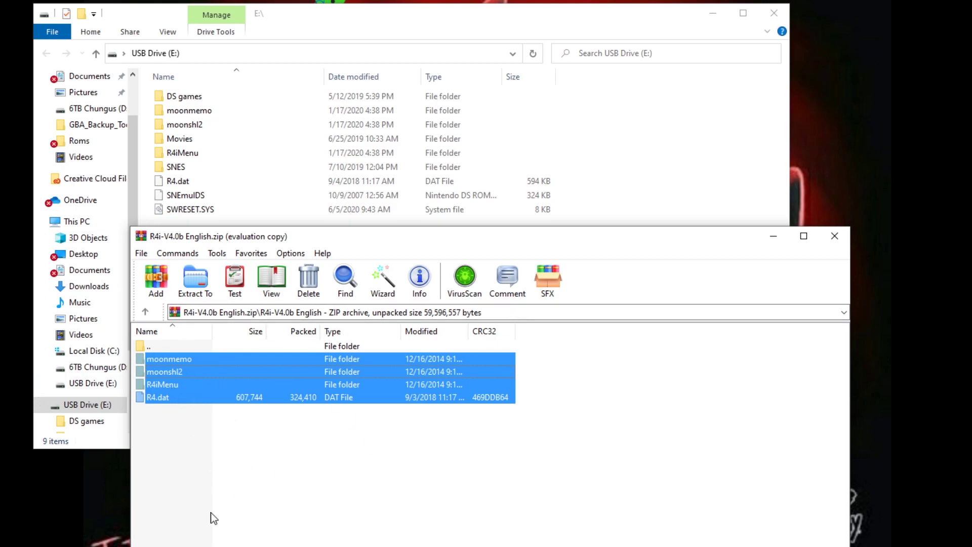
pyautogui.doubleClick(222, 386)
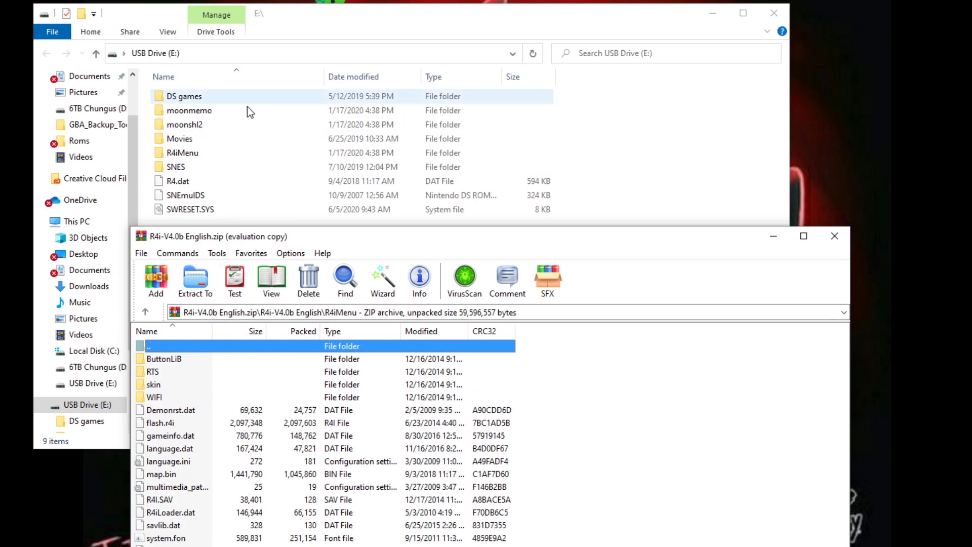
pyautogui.click(835, 236)
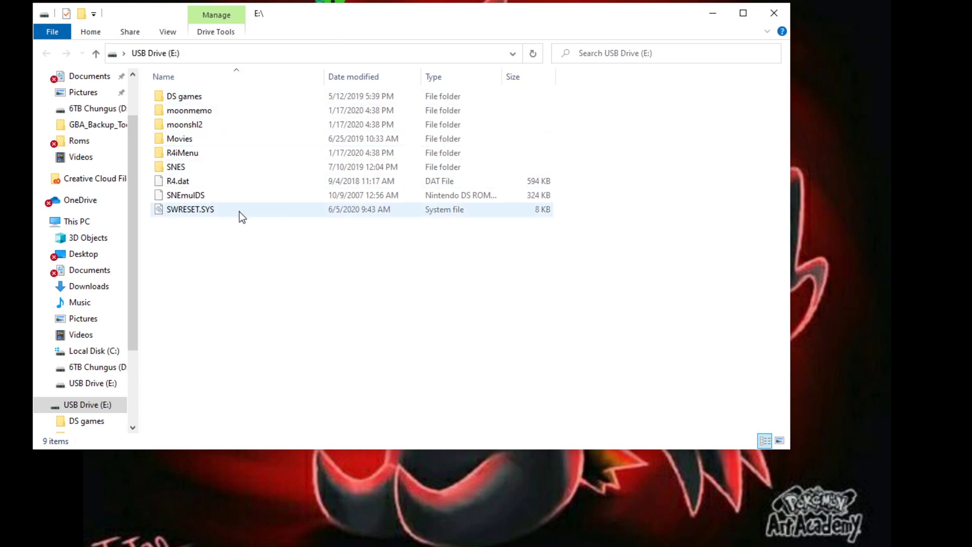
# Step: Browse the DS games folder on USB Drive (E:) and return to the drive's root
pyautogui.moveTo(348, 16); pyautogui.dragTo(453, 85)
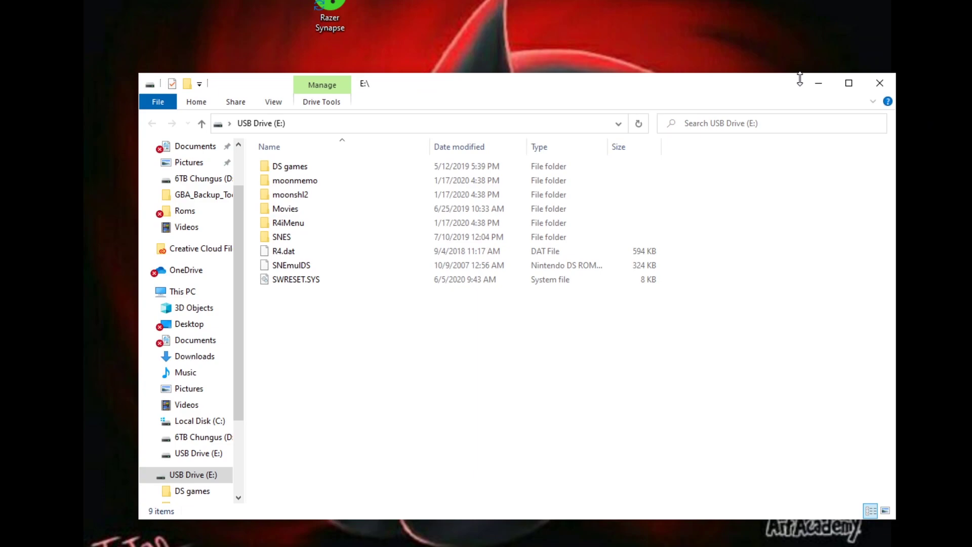
pyautogui.doubleClick(308, 166)
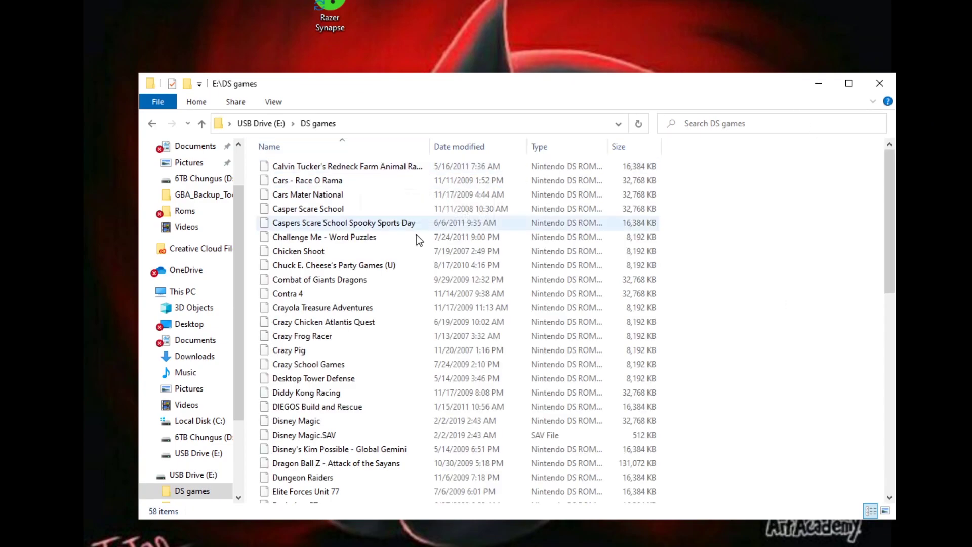
pyautogui.scroll(-11, 387, 327)
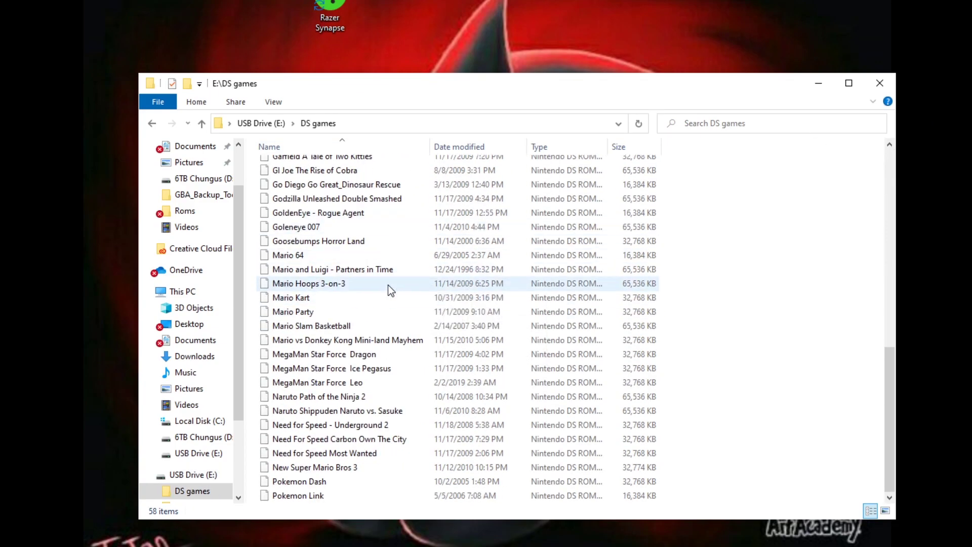
pyautogui.scroll(5, 341, 420)
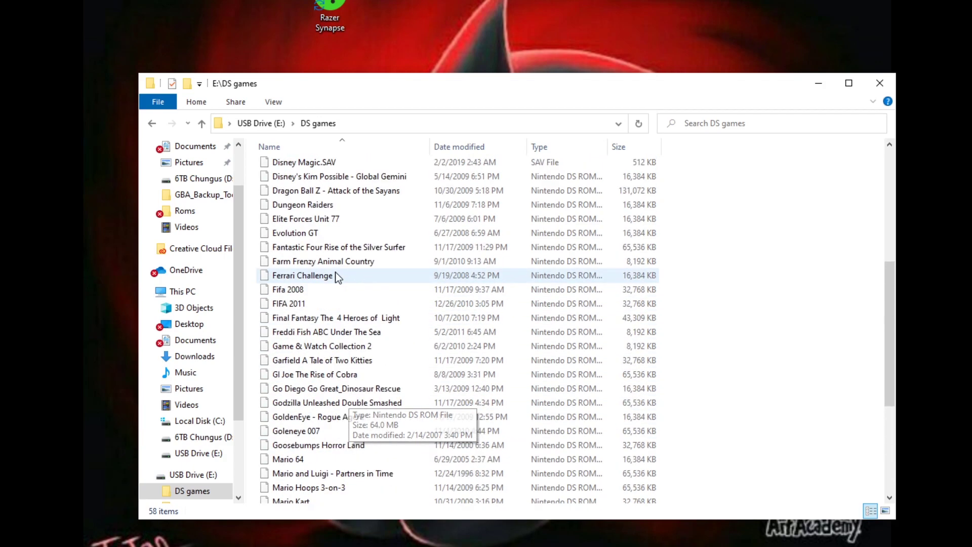
pyautogui.click(261, 123)
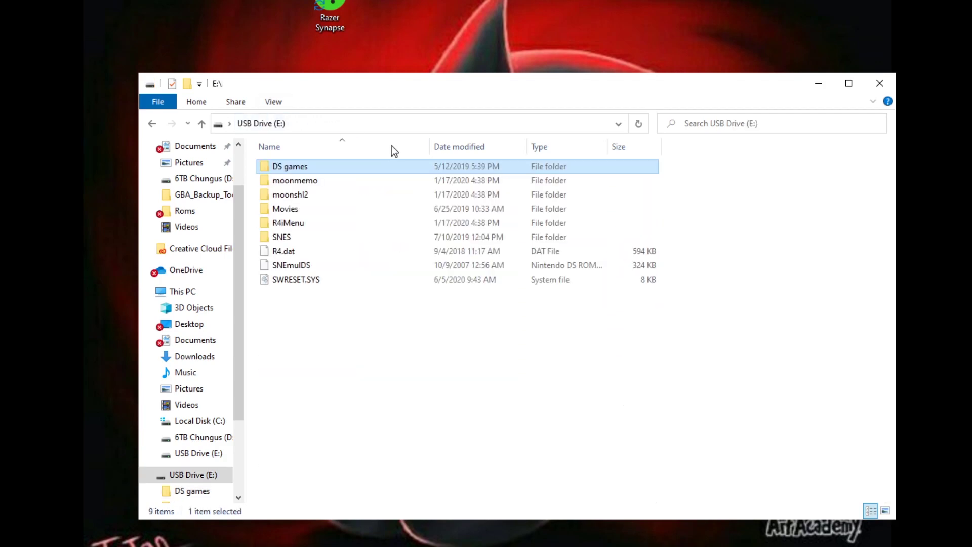
# Step: Browse the SNES folder through to its last files, return to the drive's root, and minimize the window
pyautogui.click(291, 239)
pyautogui.doubleClick(292, 240)
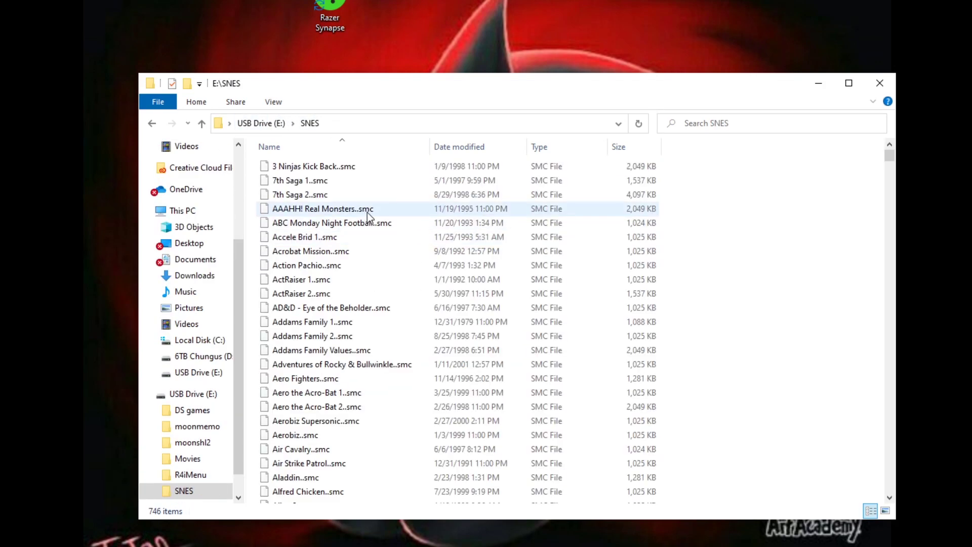
pyautogui.scroll(-20, 395, 260)
pyautogui.moveTo(891, 182); pyautogui.dragTo(881, 525)
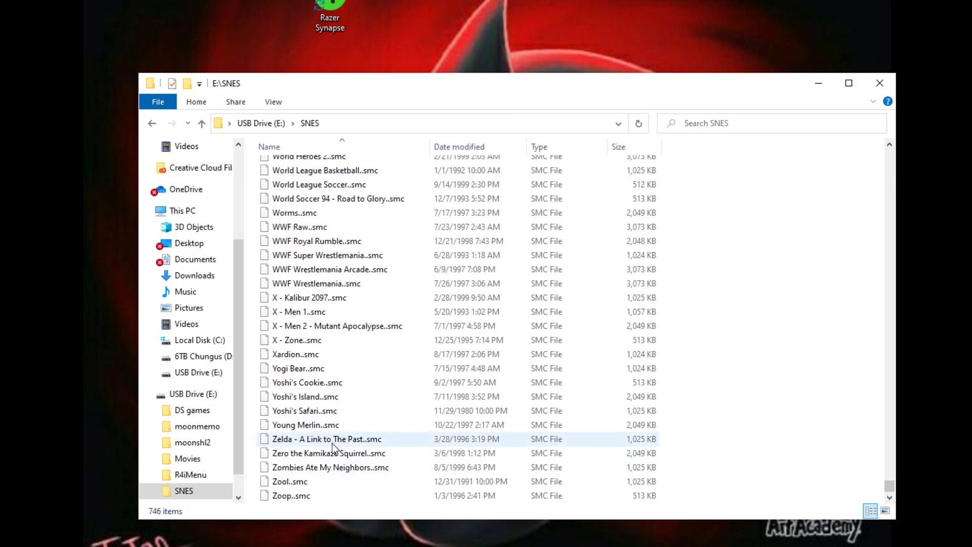
pyautogui.click(267, 126)
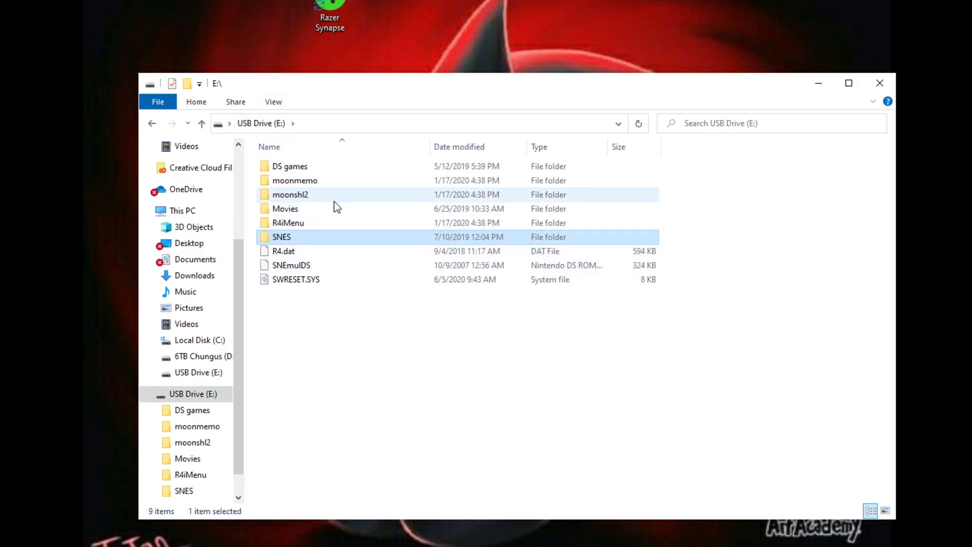
pyautogui.click(819, 83)
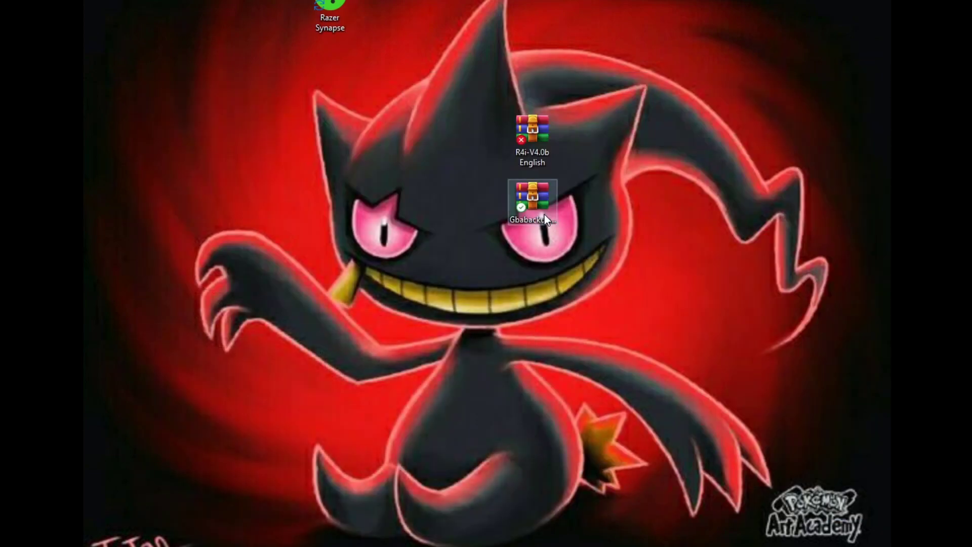
# Step: Extract the GBA_Backup_Tool folder from the Gbabackuptool021ds archive to the desktop and close the archive
pyautogui.doubleClick(545, 215)
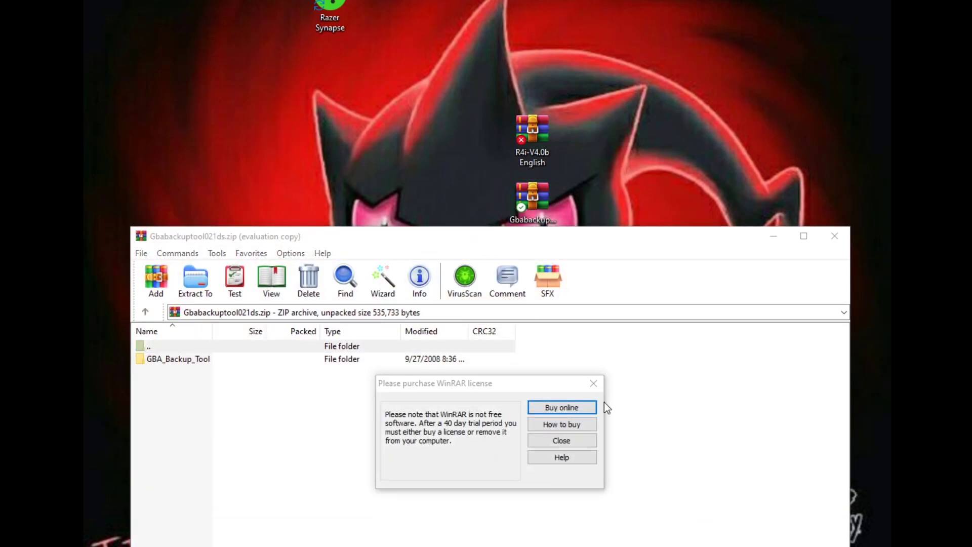
pyautogui.click(598, 386)
pyautogui.moveTo(380, 241); pyautogui.dragTo(534, 143)
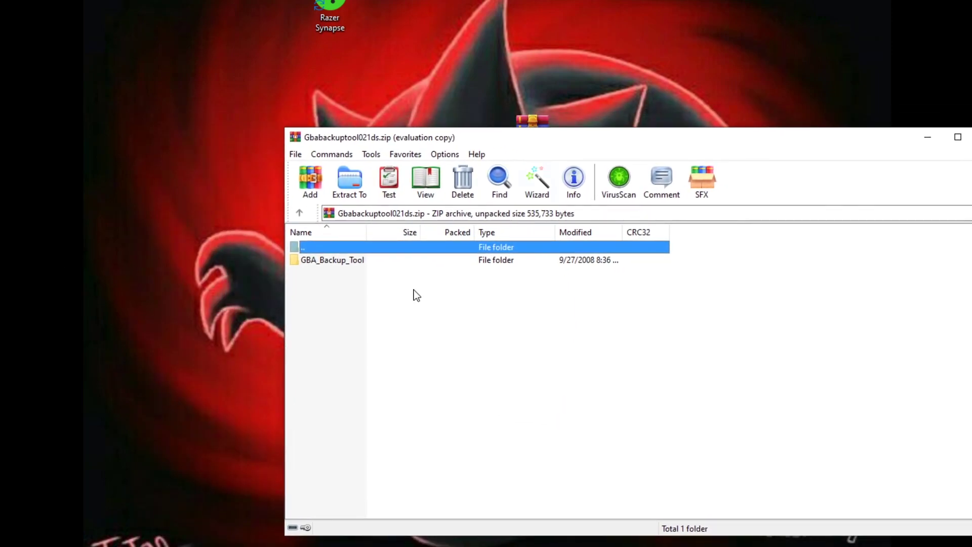
pyautogui.moveTo(354, 260); pyautogui.dragTo(189, 206)
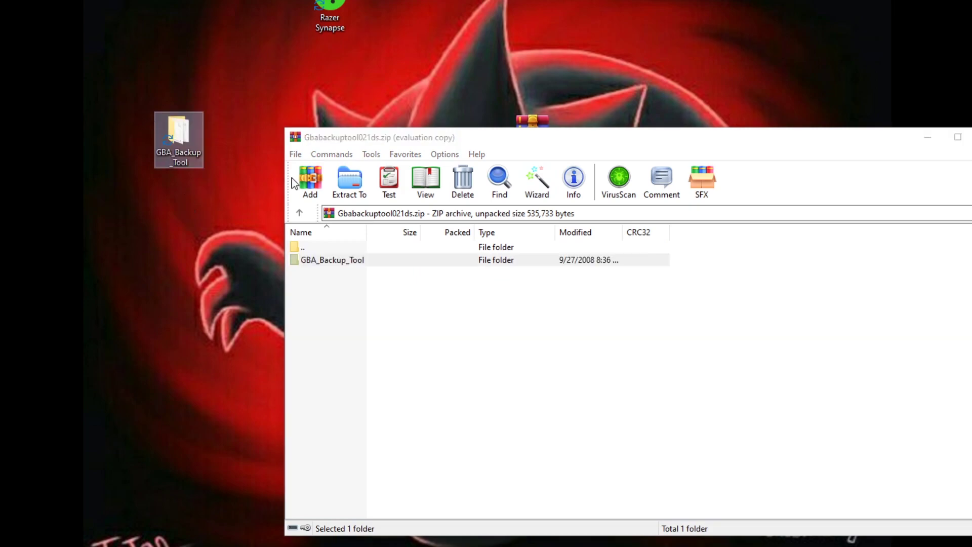
pyautogui.moveTo(642, 147); pyautogui.dragTo(324, 157)
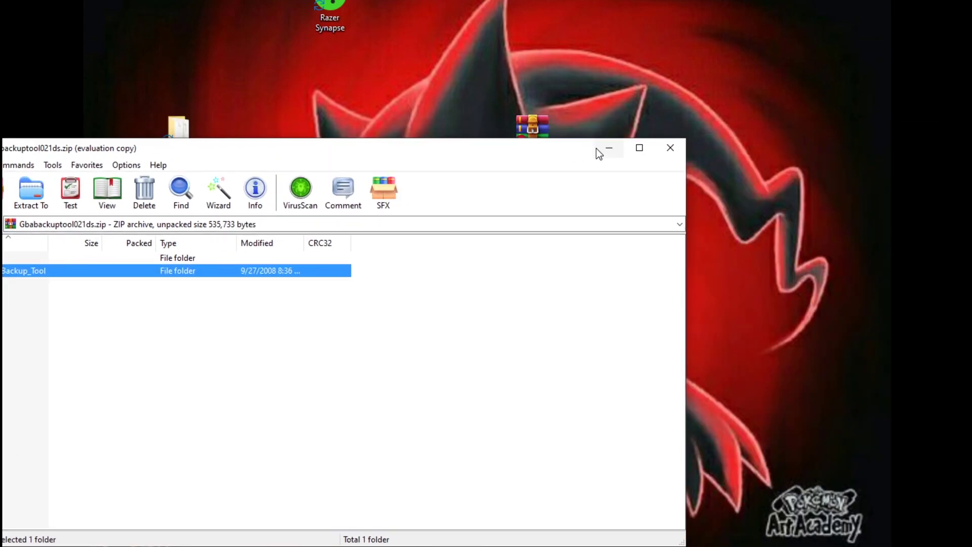
pyautogui.click(669, 150)
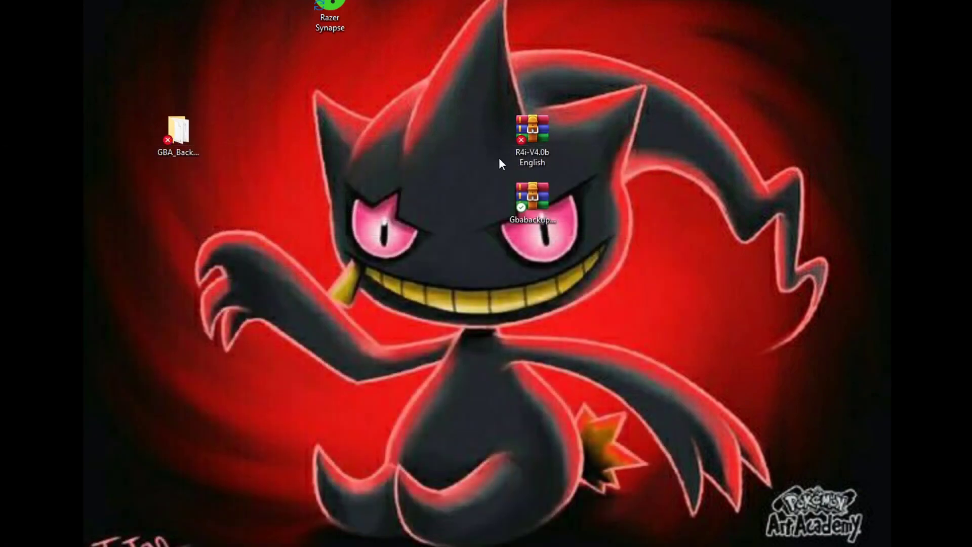
# Step: Delete the Gbabackuptool archive from the desktop
pyautogui.rightClick(535, 215)
pyautogui.click(619, 124)
pyautogui.rightClick(529, 218)
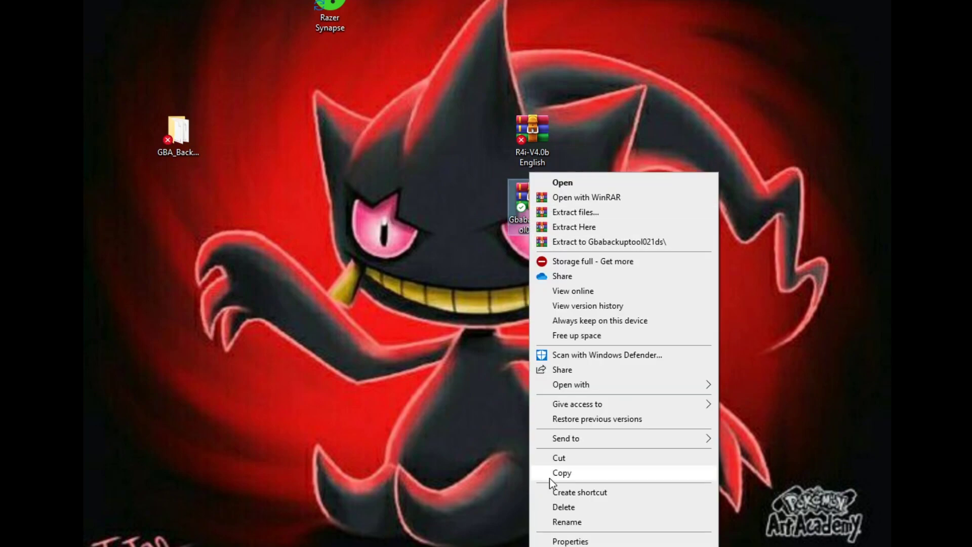
pyautogui.click(582, 507)
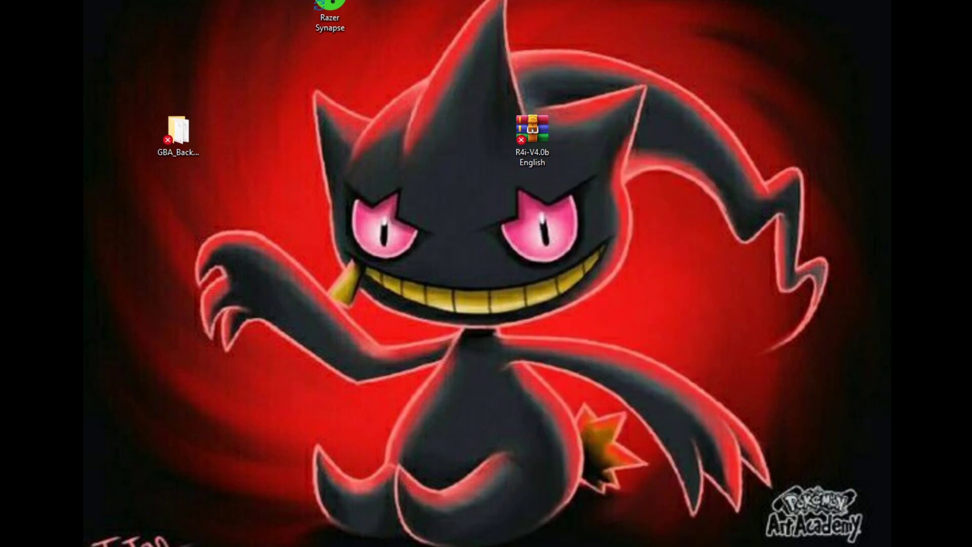
# Step: Copy the GBA_Backup_Tool folder from the desktop to the root of USB Drive (E:), repositioning the drive window as needed
pyautogui.click(163, 512)
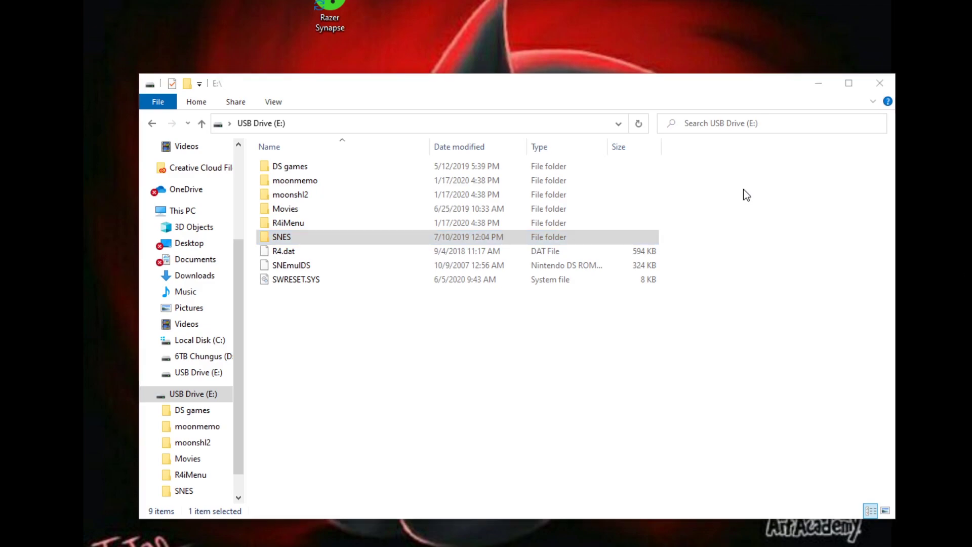
pyautogui.moveTo(272, 85); pyautogui.dragTo(274, 187)
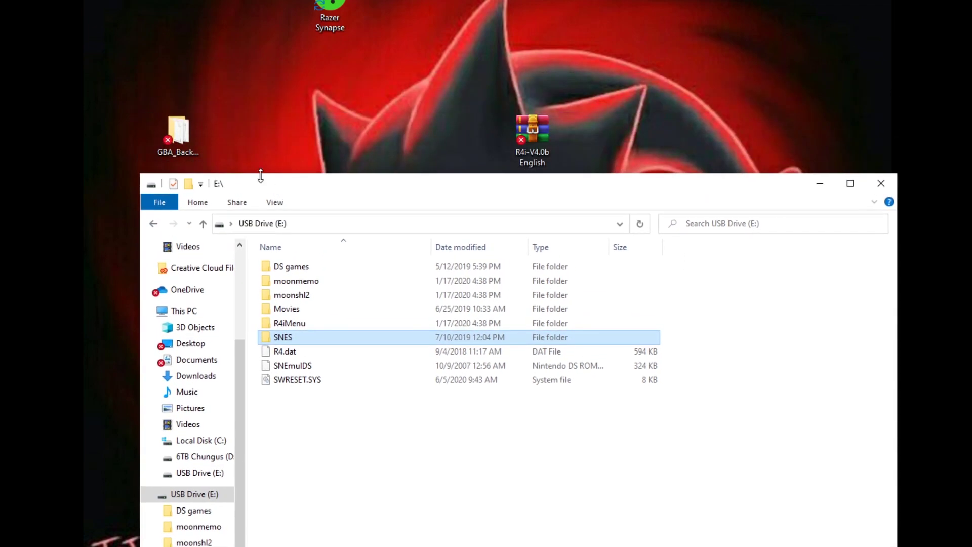
pyautogui.moveTo(155, 127); pyautogui.dragTo(328, 434)
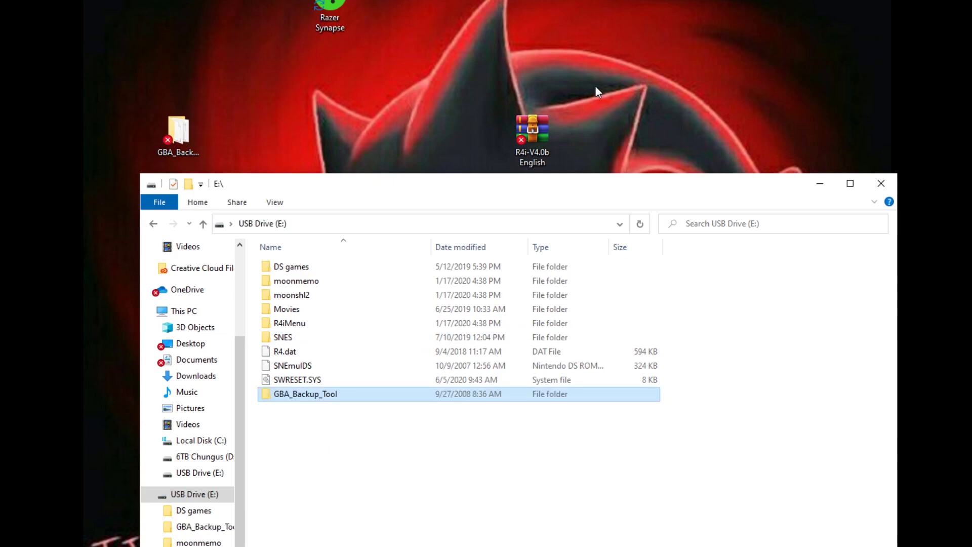
pyautogui.moveTo(382, 186); pyautogui.dragTo(337, 48)
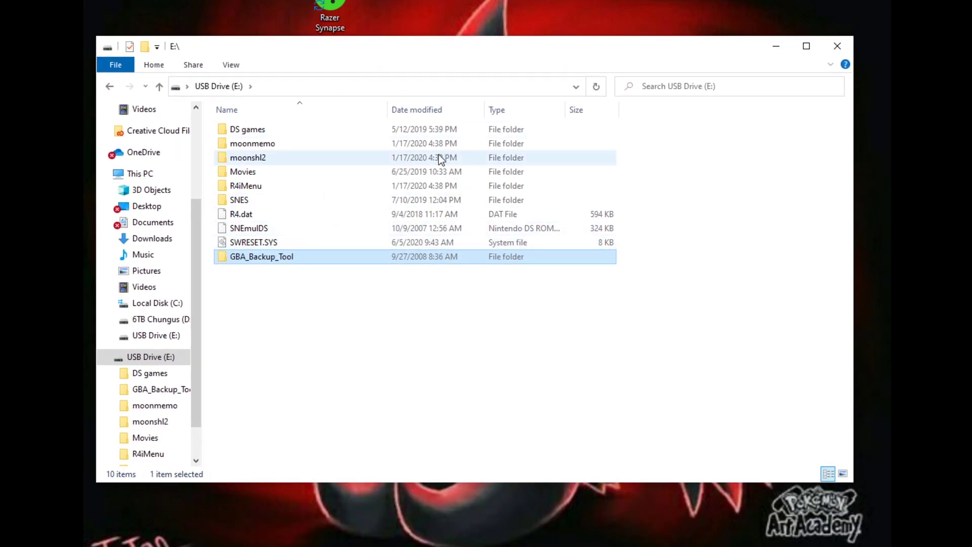
# Step: Inspect the contents of the GBA_Backup_Tool folder on USB Drive (E:), return to the drive's root, and minimize the window
pyautogui.click(355, 243)
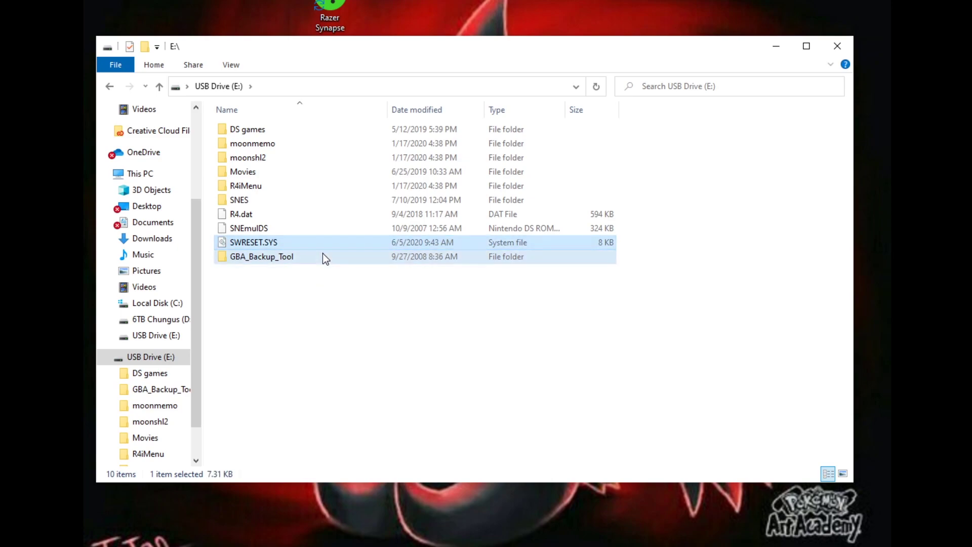
pyautogui.doubleClick(324, 257)
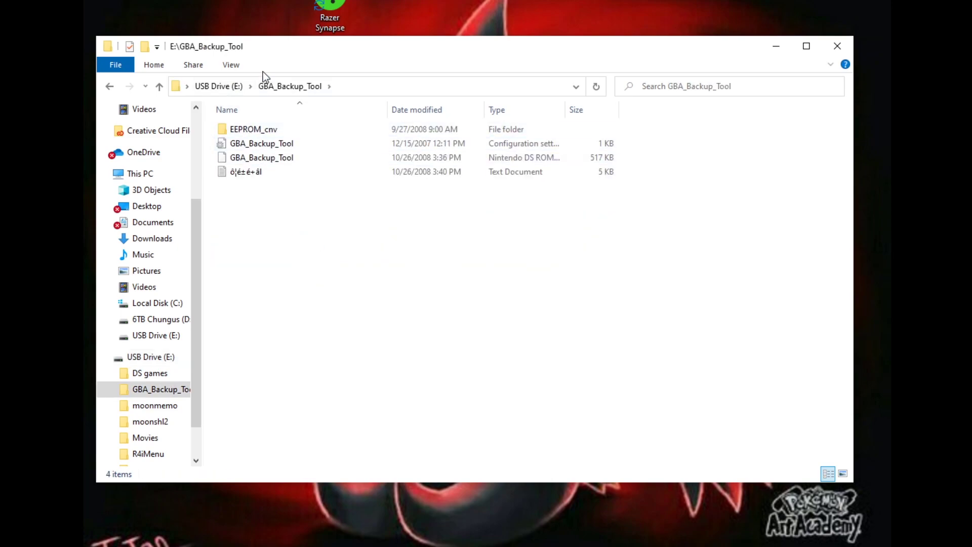
pyautogui.click(204, 88)
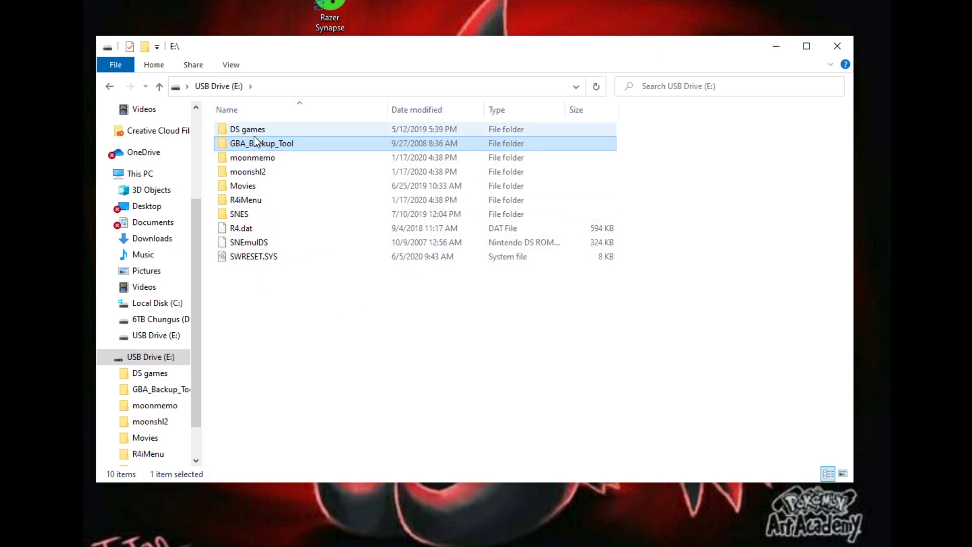
pyautogui.click(773, 51)
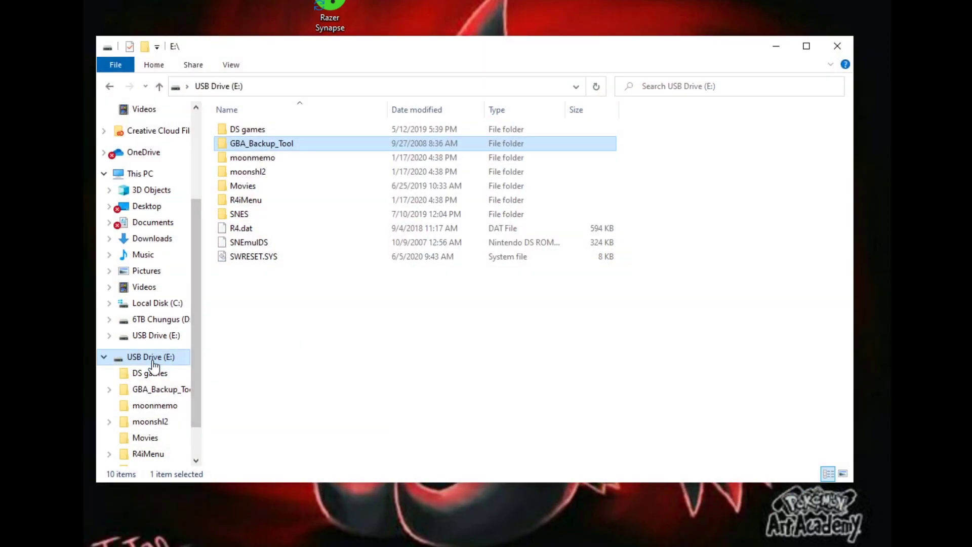
# Step: Eject USB Drive (E:) and close its File Explorer window
pyautogui.rightClick(153, 359)
pyautogui.click(202, 255)
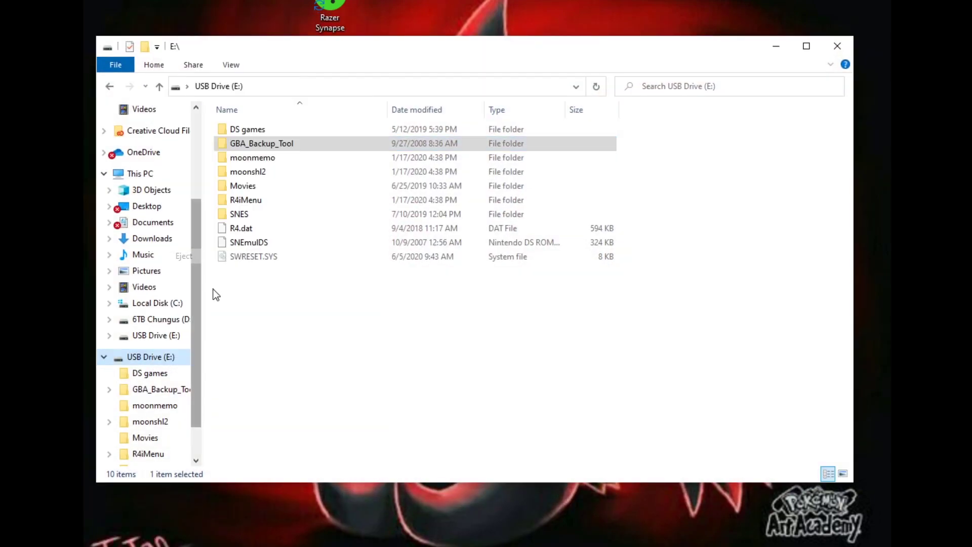
pyautogui.click(846, 46)
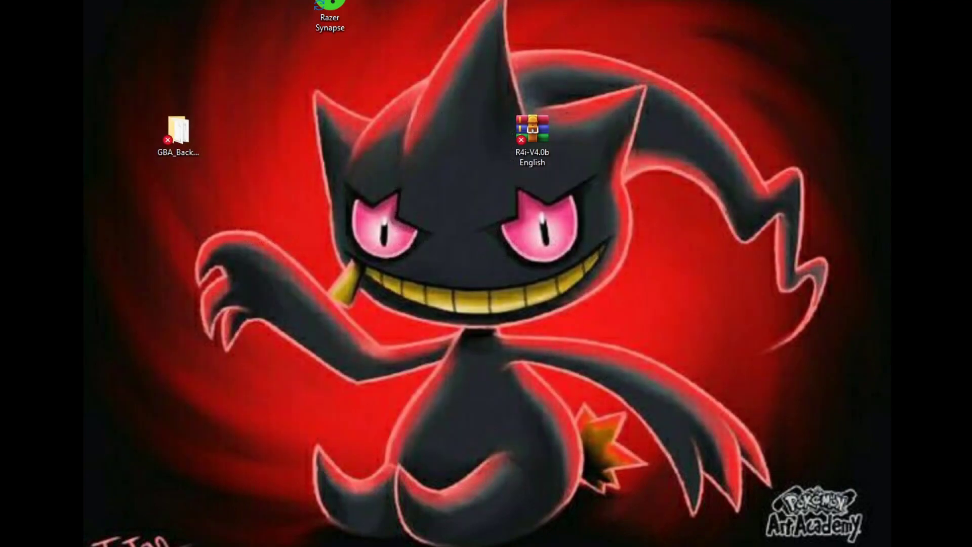